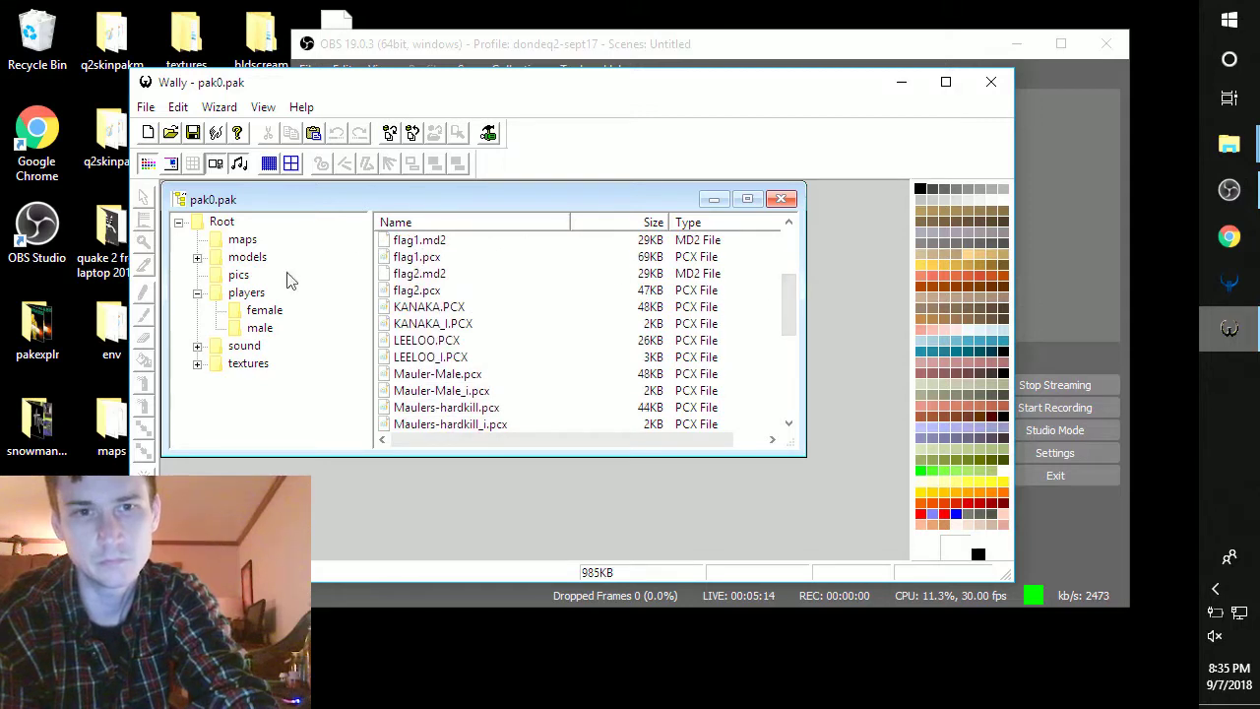
Step: Open the empty players/female folder in pak0.pak
left_click(262, 311)
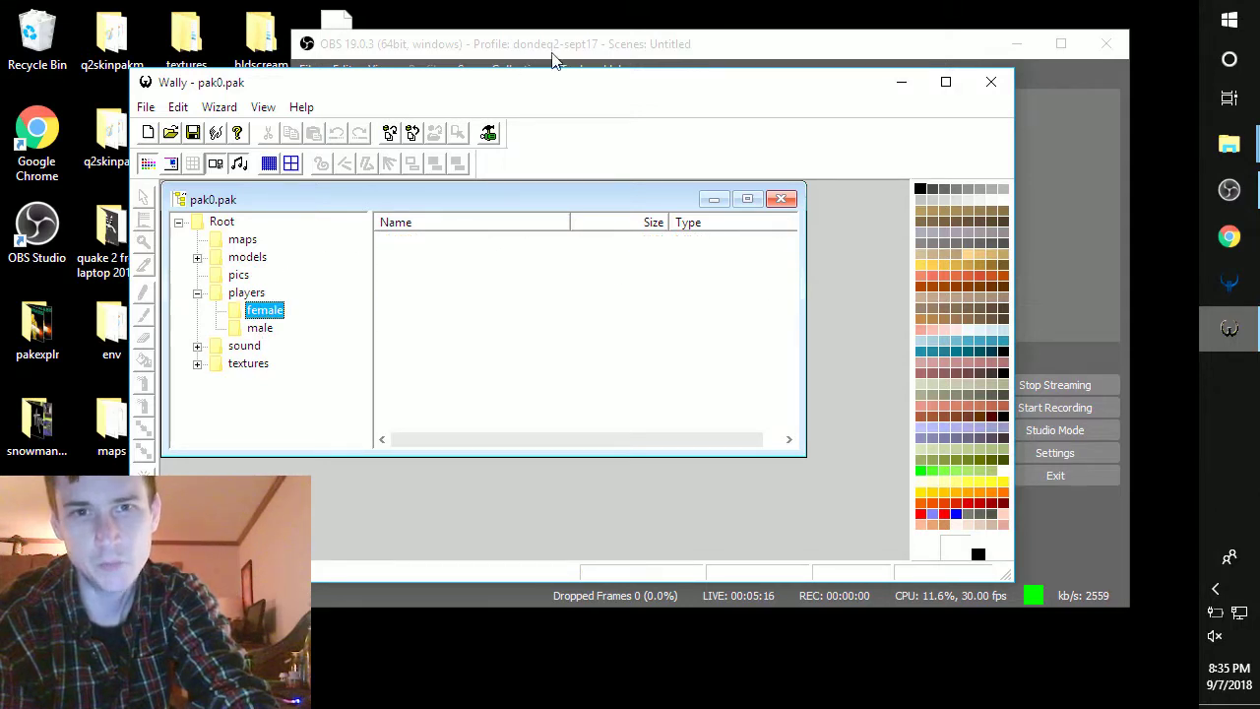
Step: Select all five CTF skin and weapon files in bldscreamMap's ctf/players/female folder
double_click(260, 32)
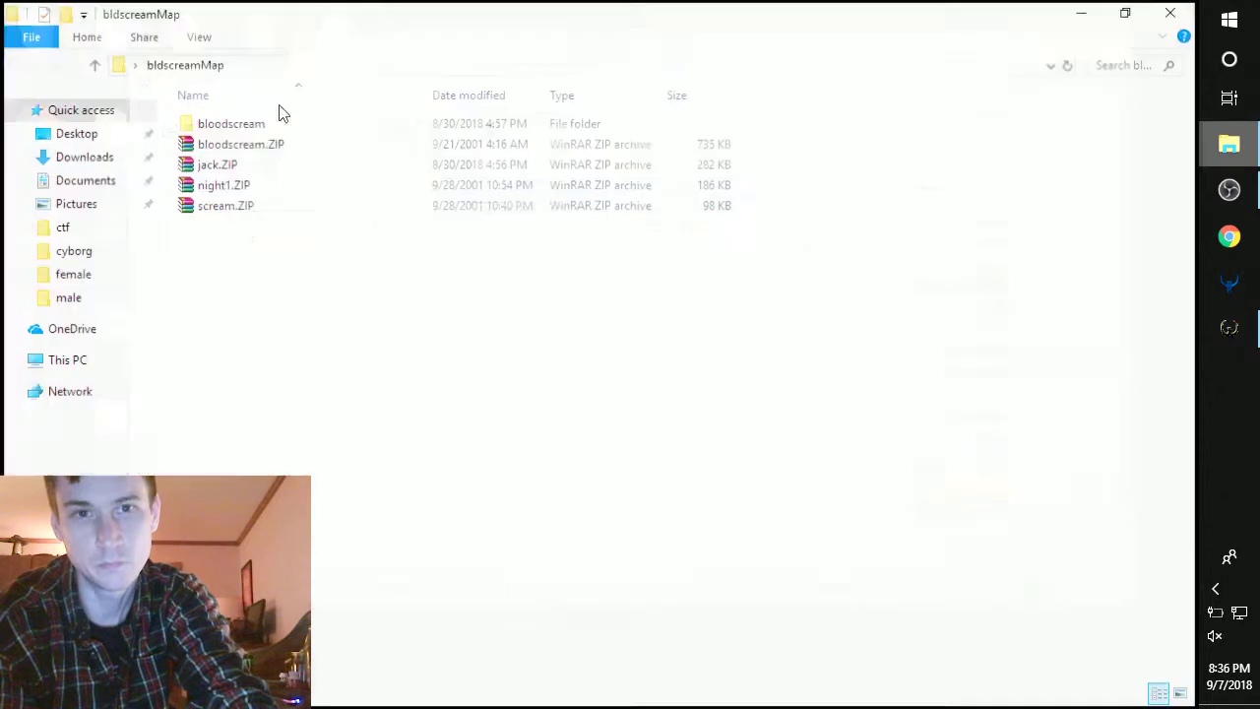
left_click(73, 273)
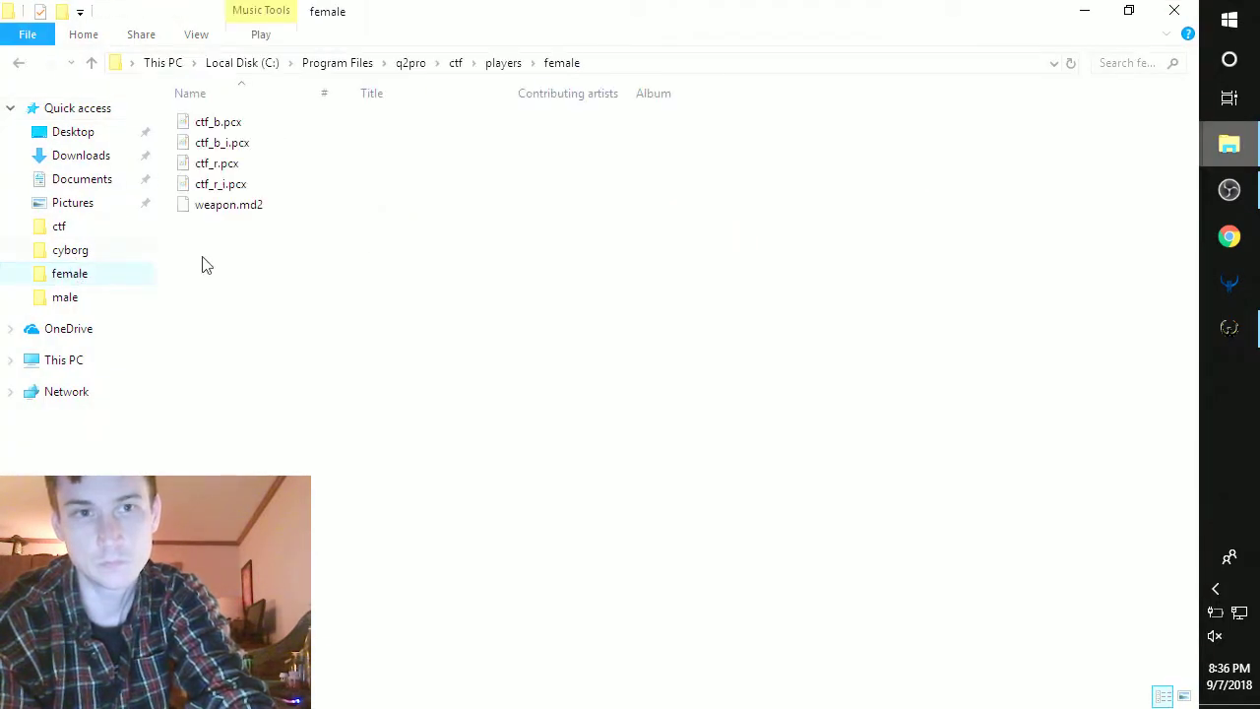
key("ctrl+a")
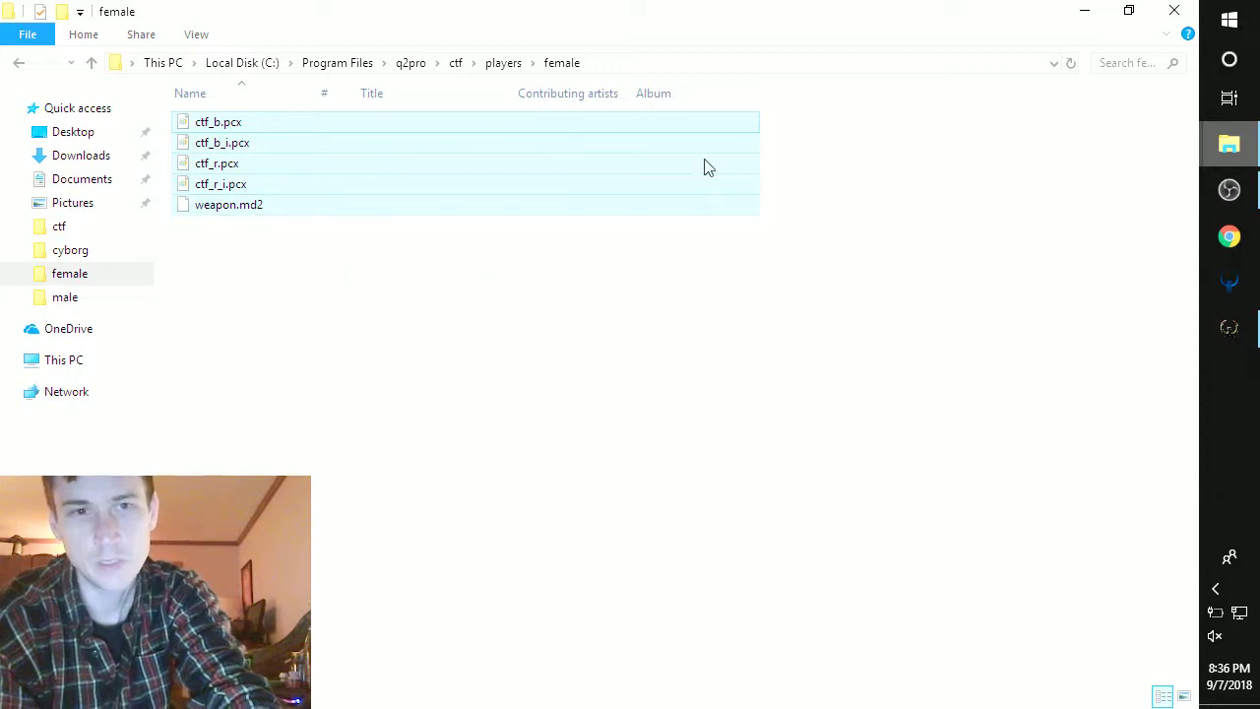
left_click(1178, 12)
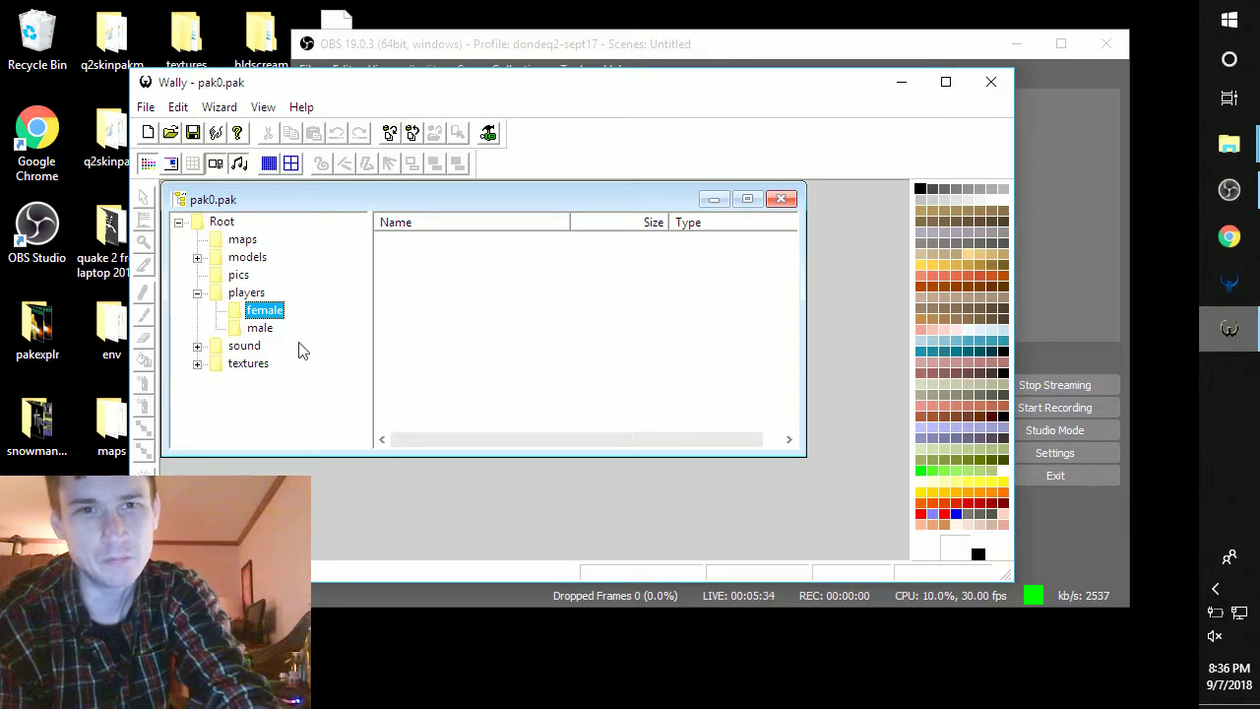
Step: Paste the four CTF skin PCX files and weapon.md2 into pak0.pak's players/female
left_click(442, 307)
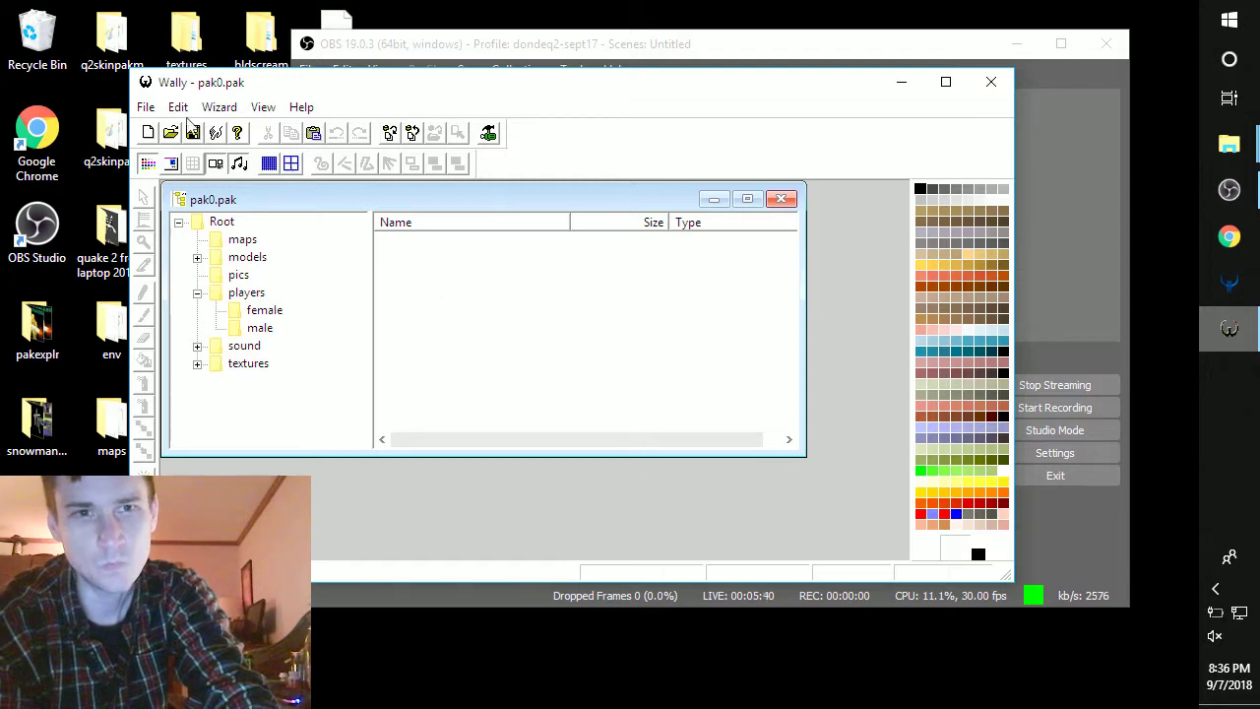
left_click(175, 107)
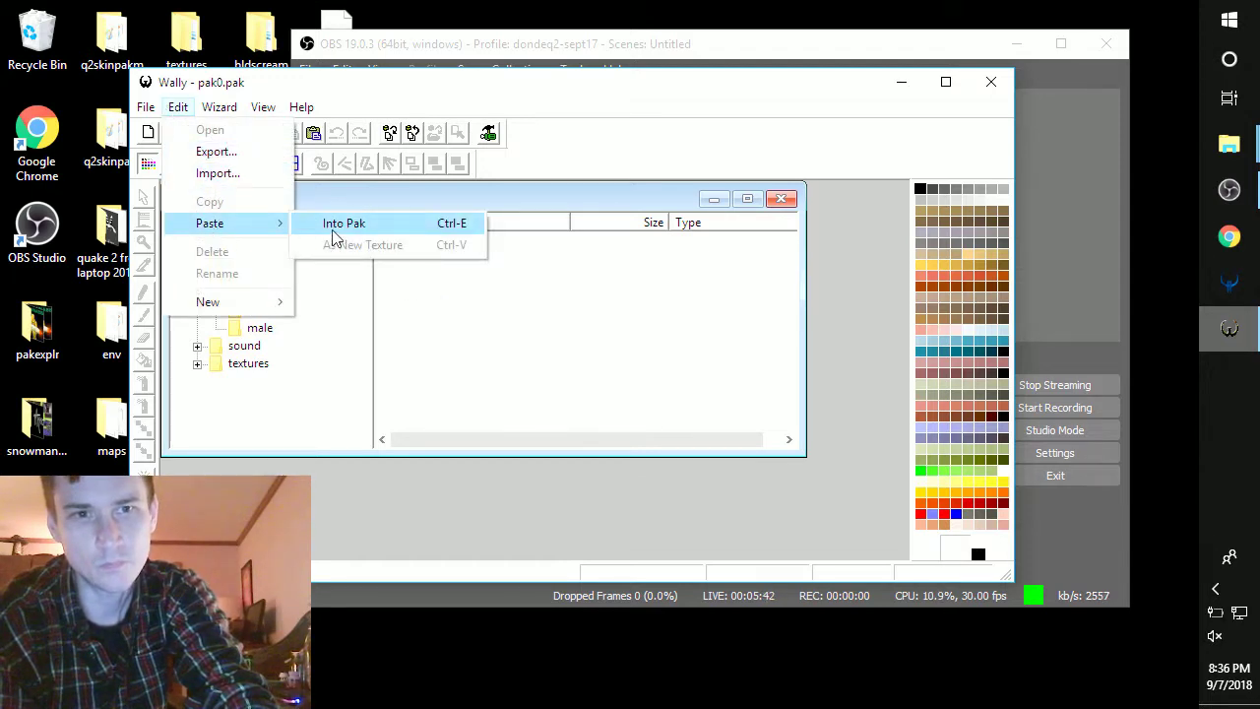
left_click(332, 227)
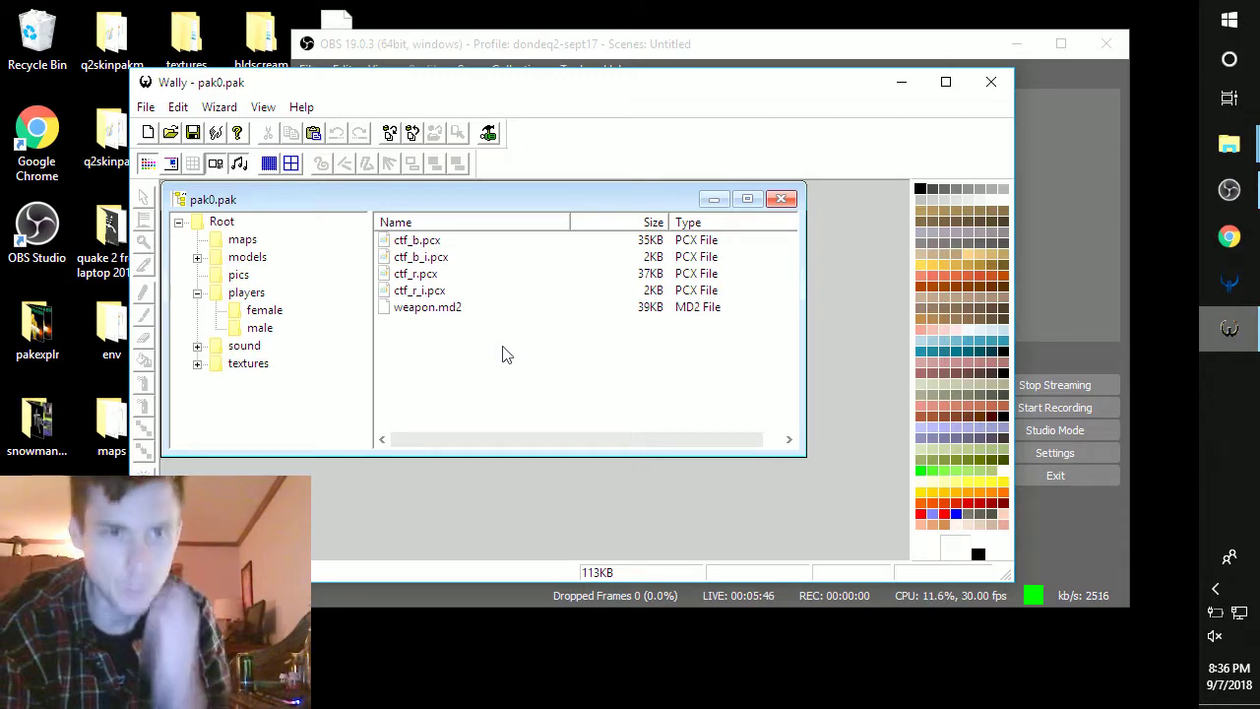
Step: Close Wally and confirm saving the changes to pak0.pak
left_click(991, 81)
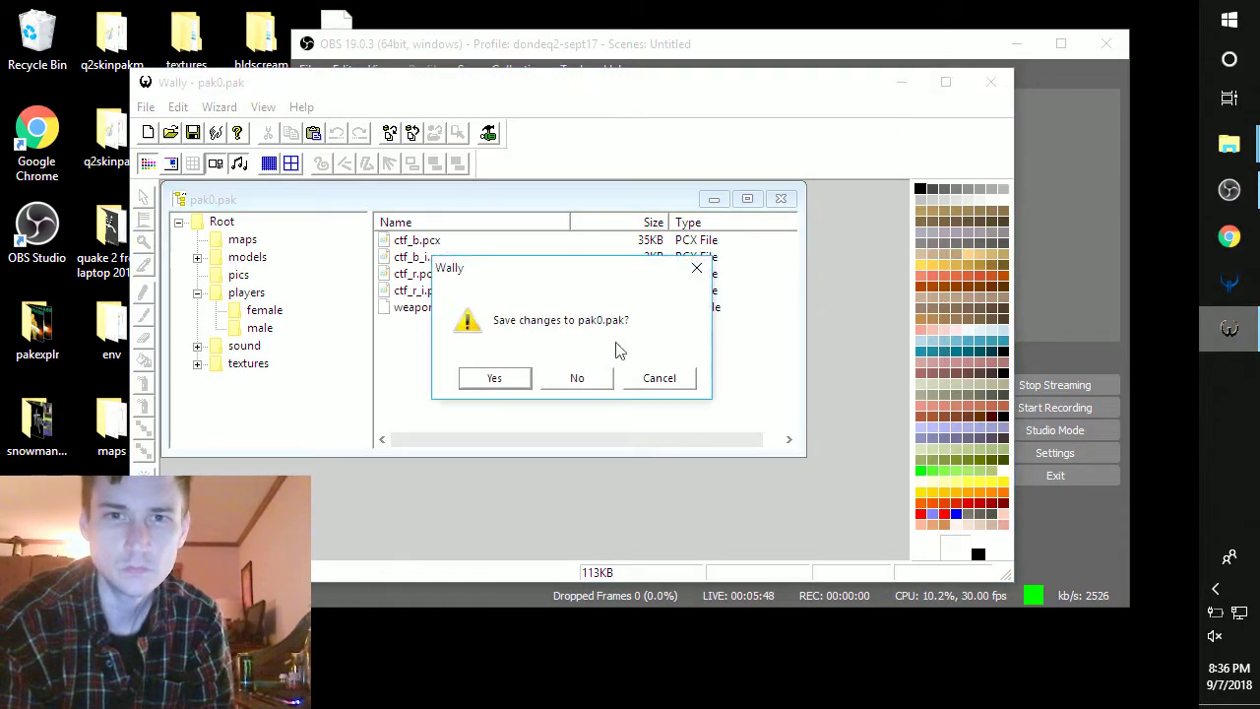
left_click(495, 378)
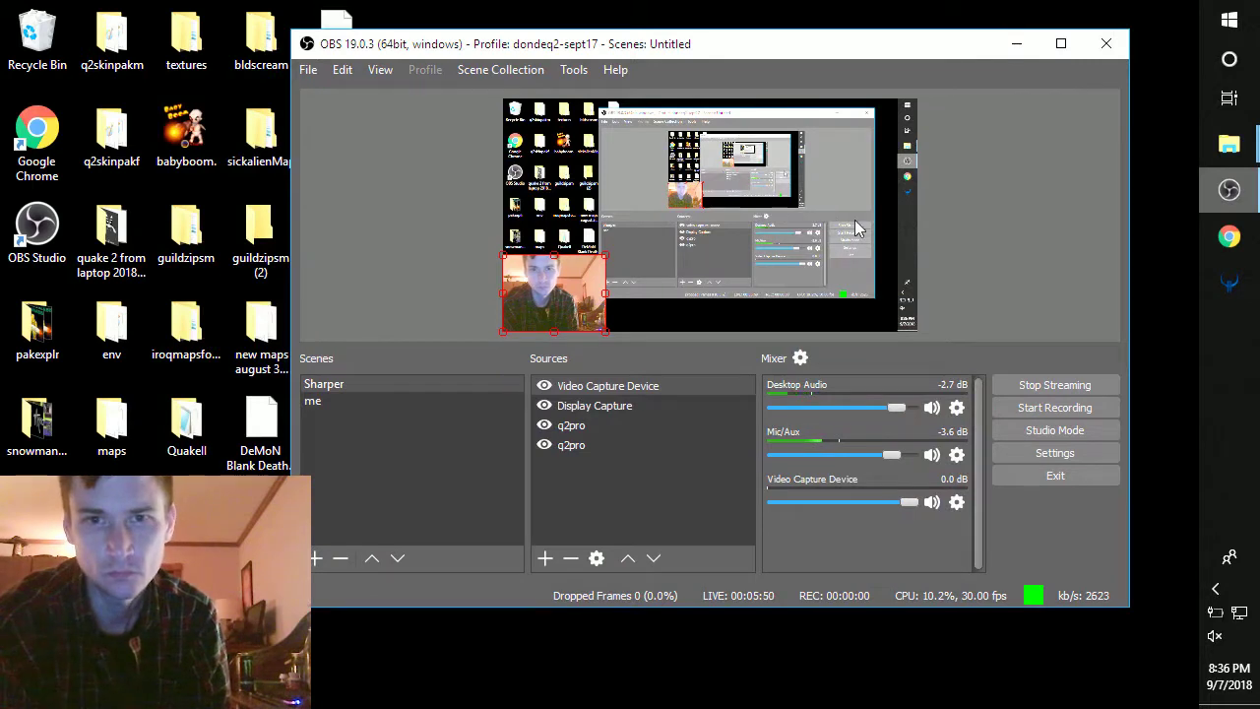